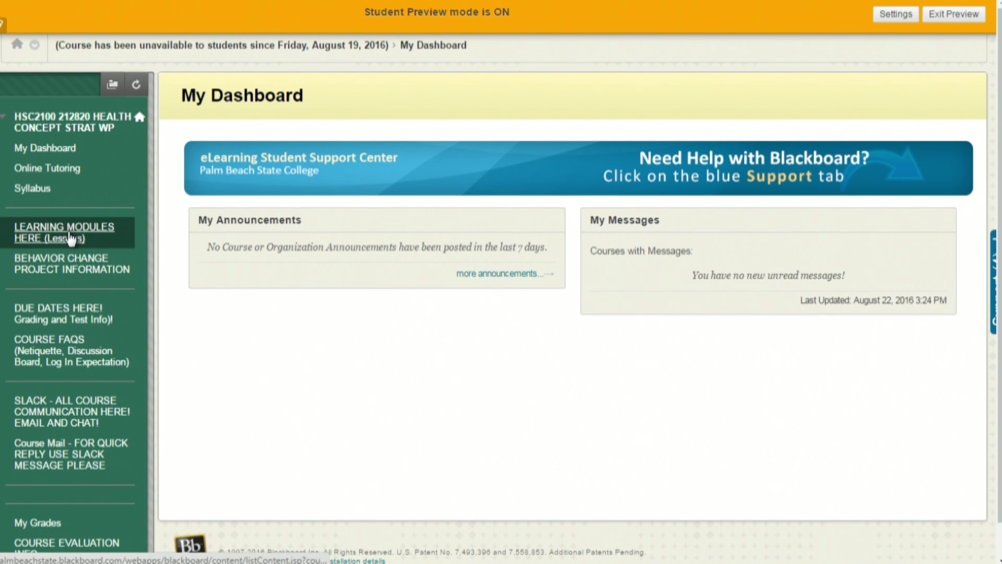
Open the course's LEARNING MODULES HERE (Lessons) page from the left course menu.
left_click_drag(68, 228, 71, 229)
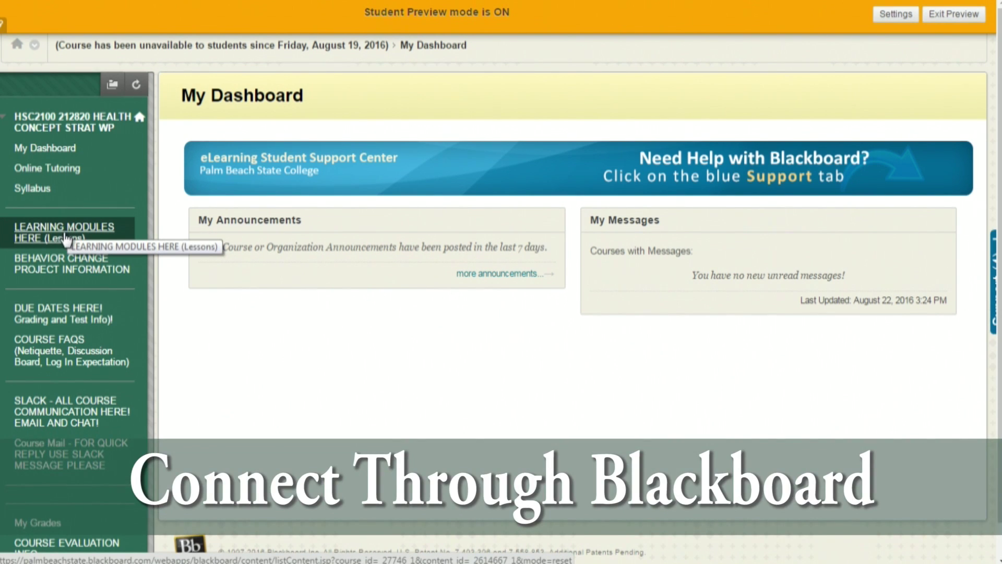
left_click(65, 235)
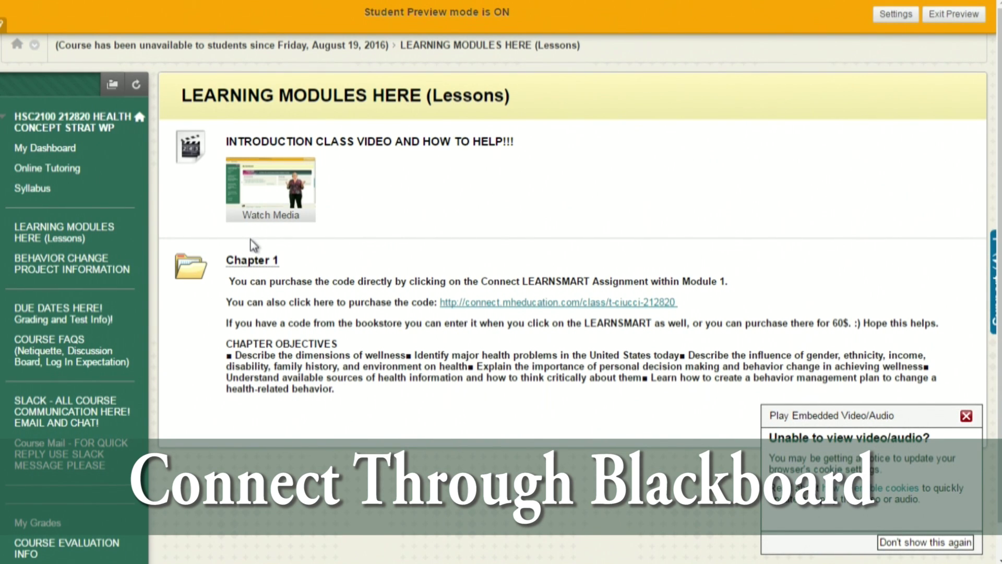
Open the Chapter 1 module and its 'Chapter 1. Taking Charge of Your Health' LearnSmart link.
left_click(253, 266)
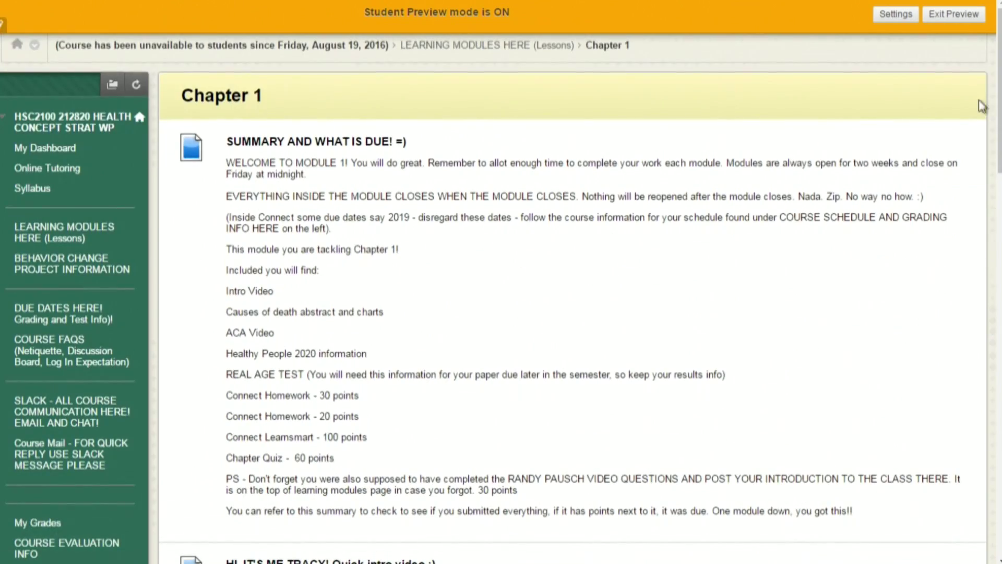
scroll(574, 313, "down", 15)
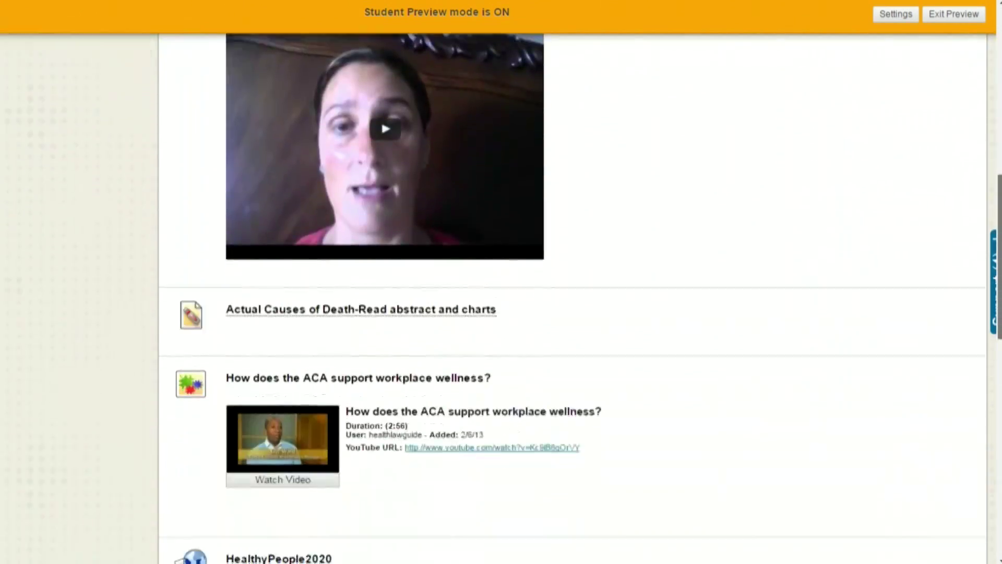
scroll(438, 376, "down", 8)
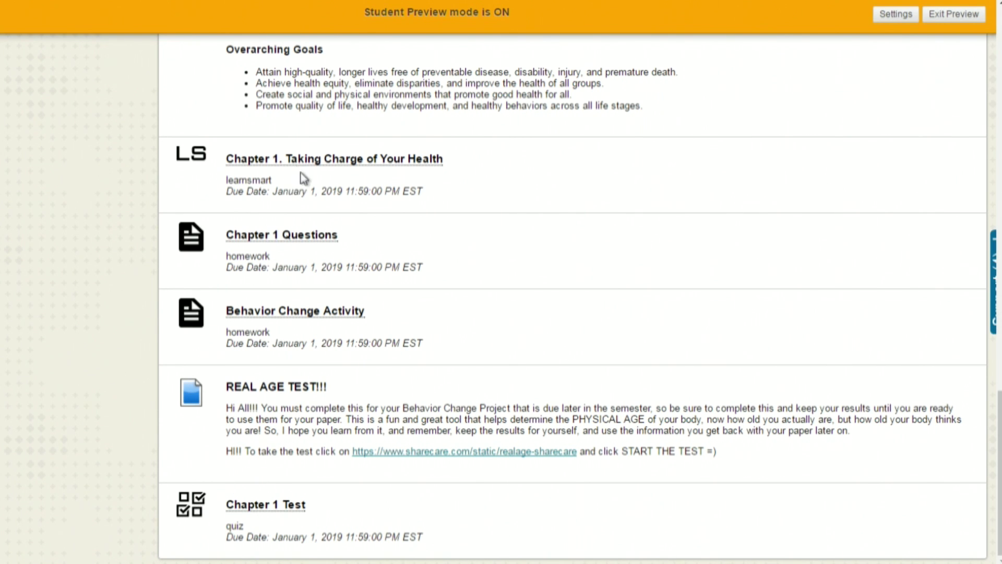
left_click(325, 160)
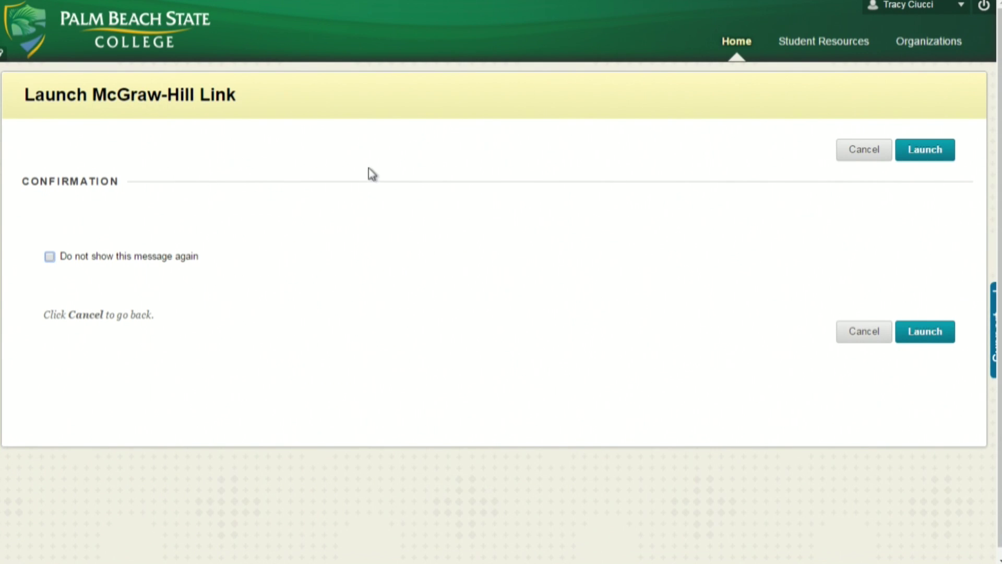
Tick 'Do not show this message again' on the McGraw-Hill launch confirmation.
left_click(50, 256)
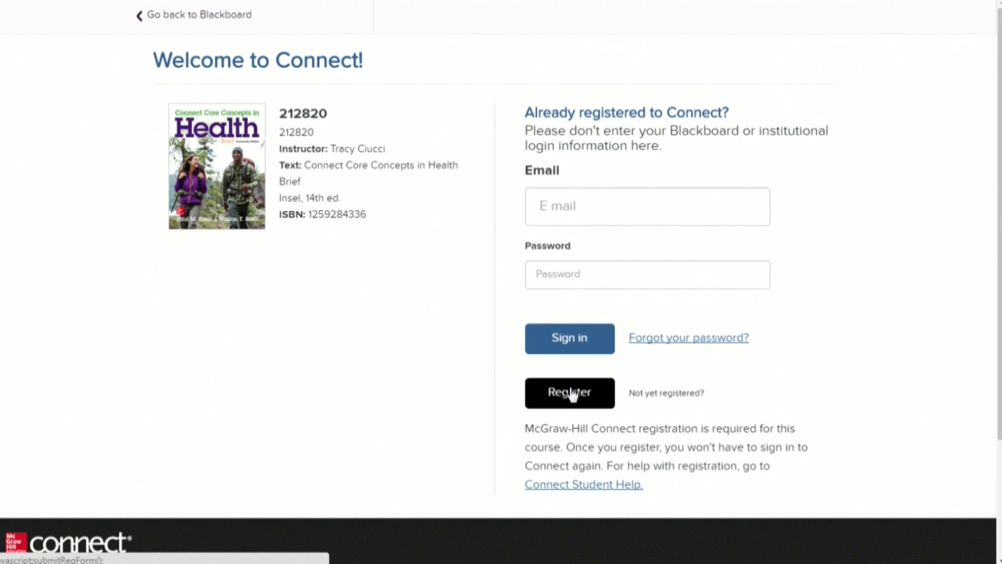
Register as a new student with an e-mail address, retry with another address, and start two weeks' courtesy access.
left_click(570, 393)
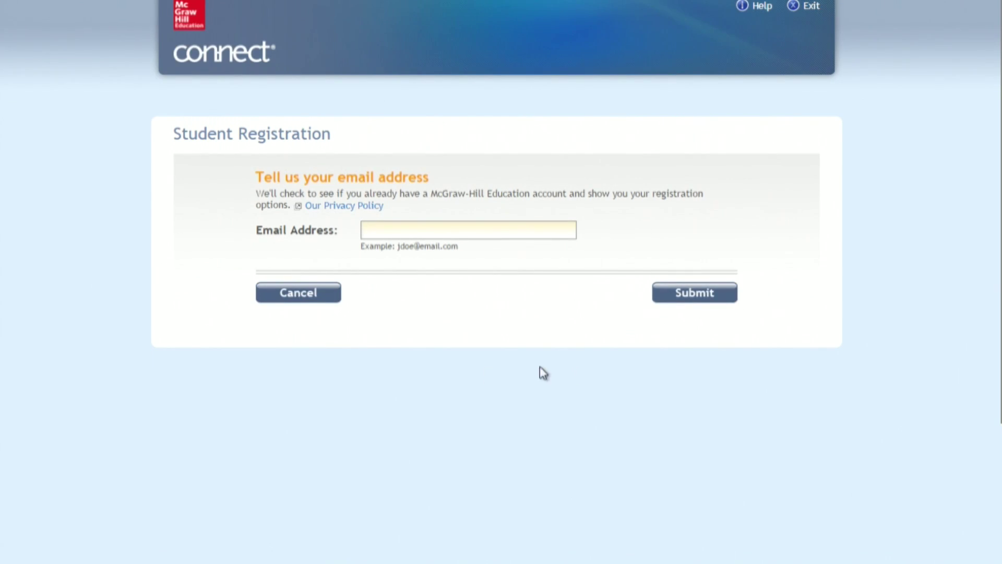
left_click(406, 226)
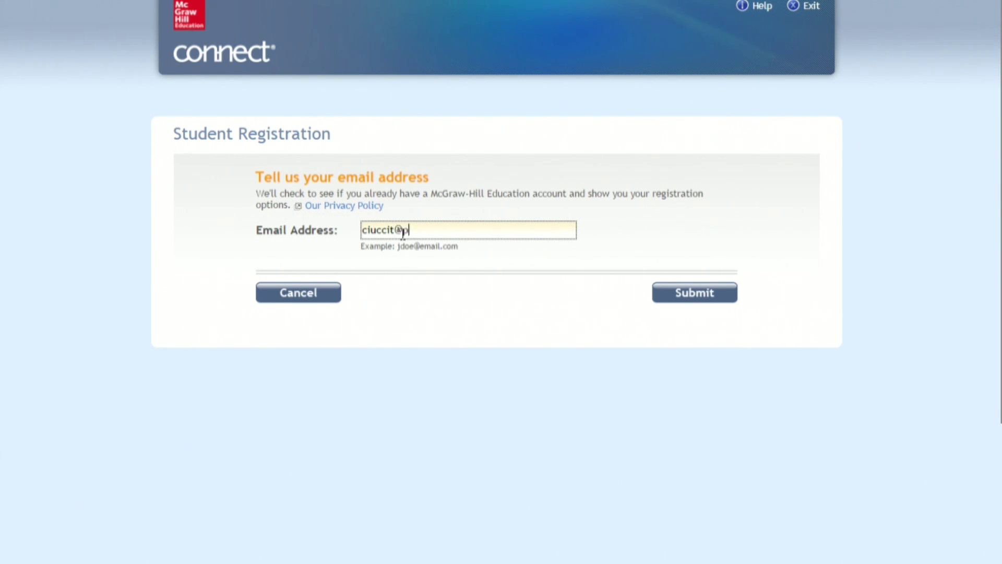
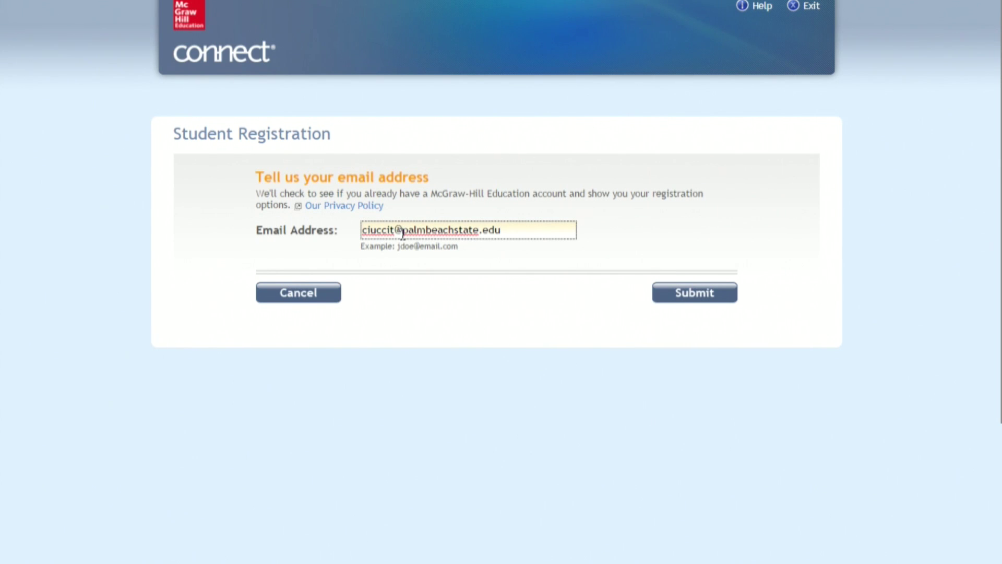
left_click(691, 294)
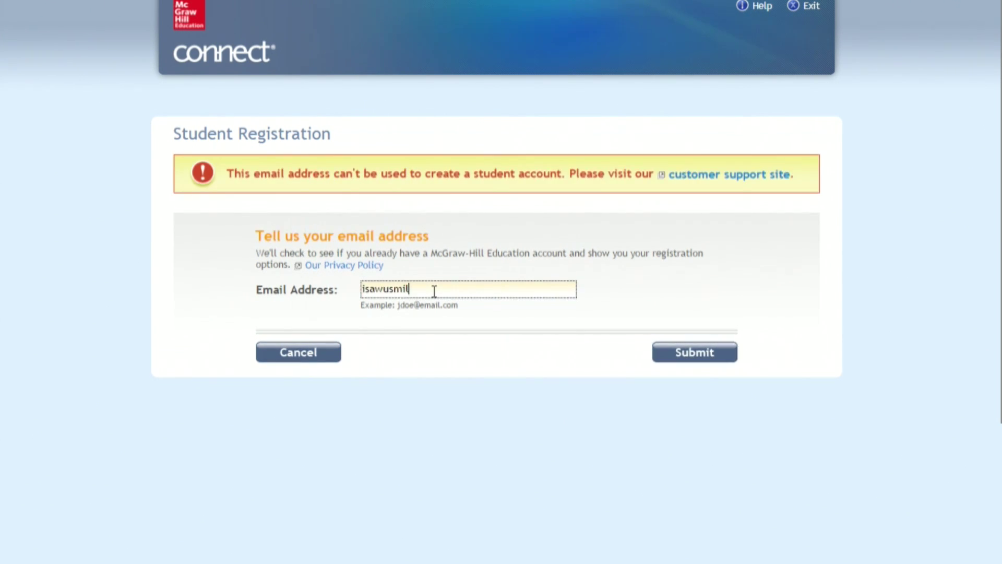
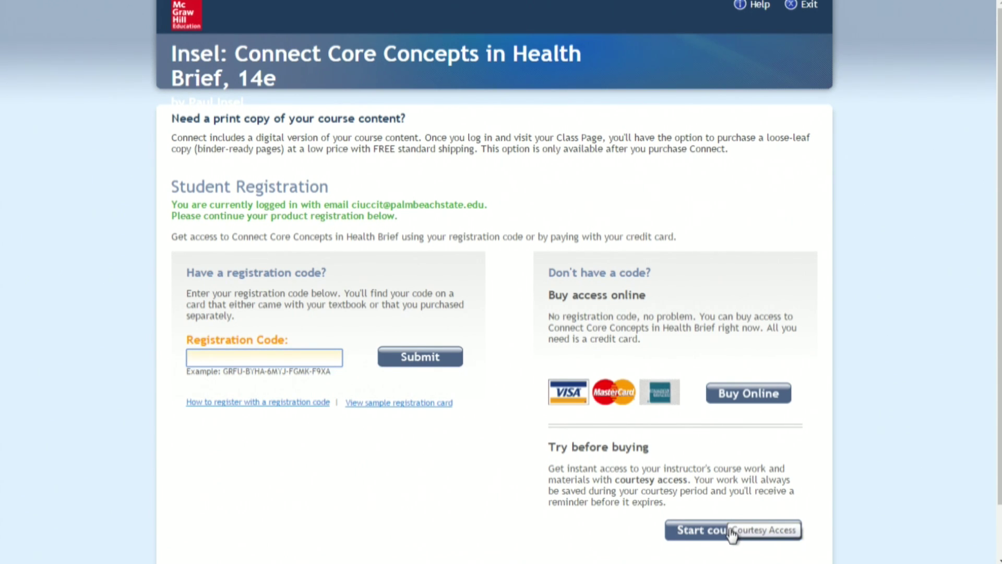
left_click(729, 532)
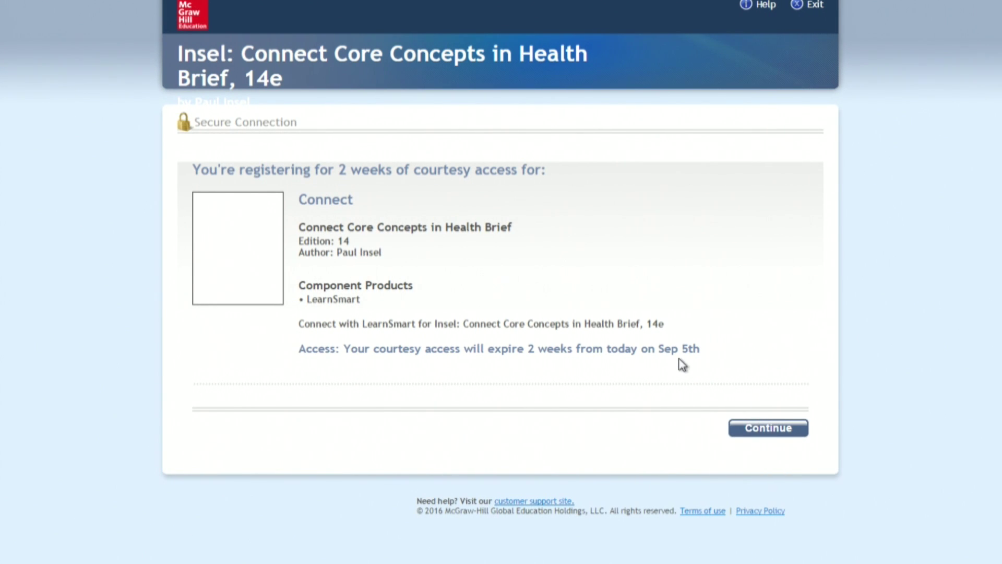
Confirm courtesy access, then enter the account e-mail and a password, re-entering the password to confirm it.
left_click(767, 427)
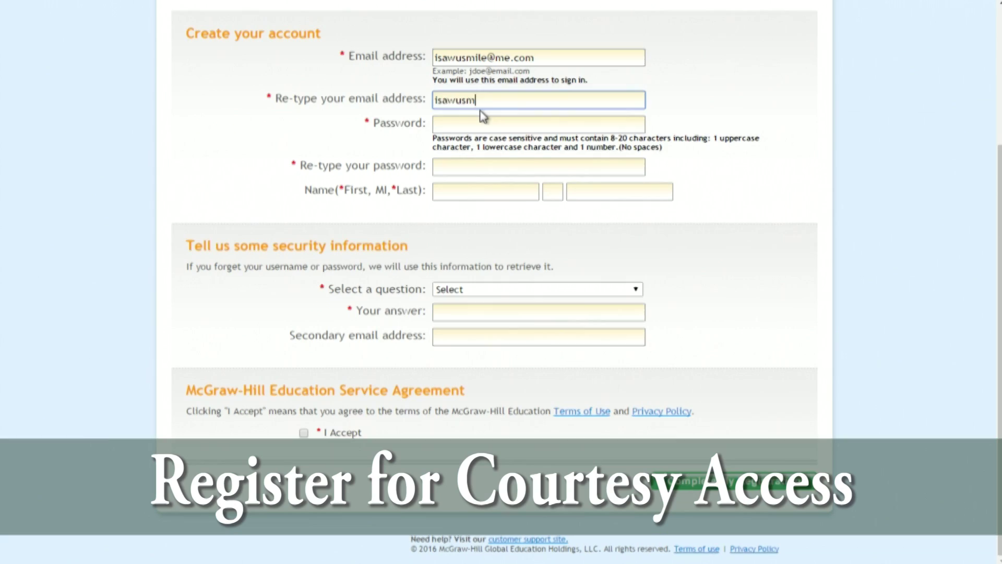
key("Tab")
type("********")
left_click(524, 100)
left_click(476, 165)
type("********")
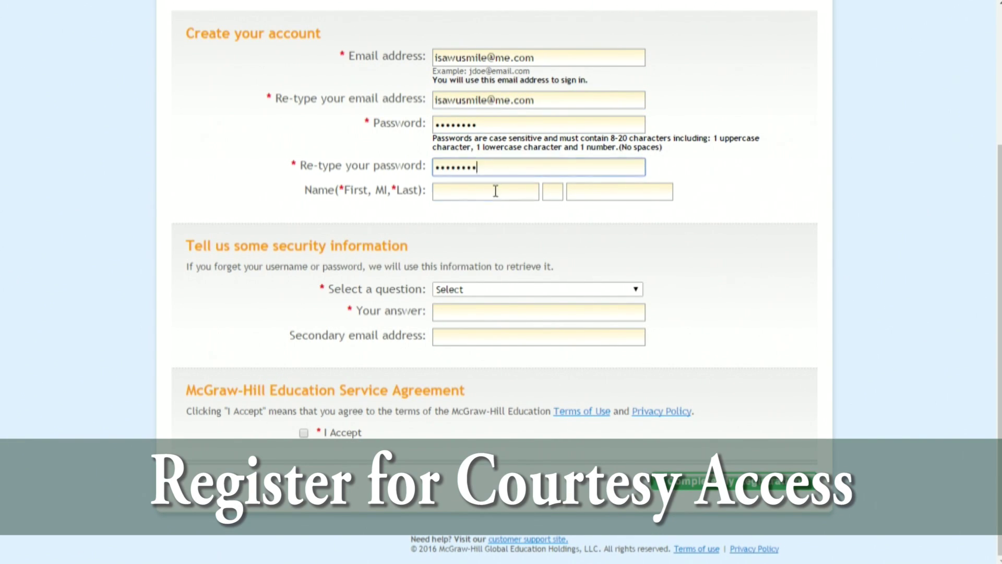
Enter first name, middle initial and last name, answer the mother's maiden name question, and accept the agreement.
left_click(495, 191)
type("T")
left_click(553, 192)
type("M")
left_click(587, 191)
type("C")
left_click(538, 289)
left_click(522, 315)
left_click(522, 312)
type("S")
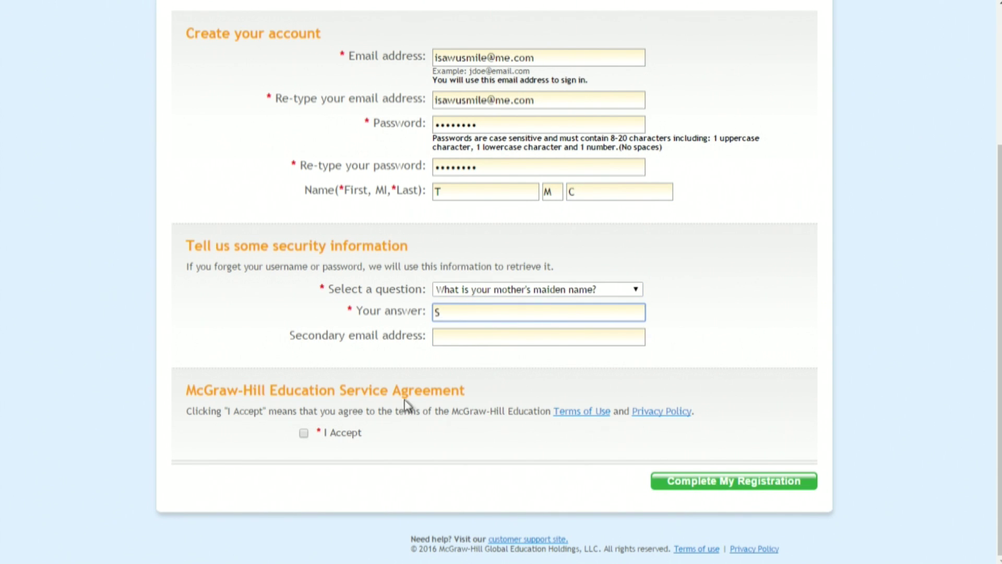
left_click(304, 432)
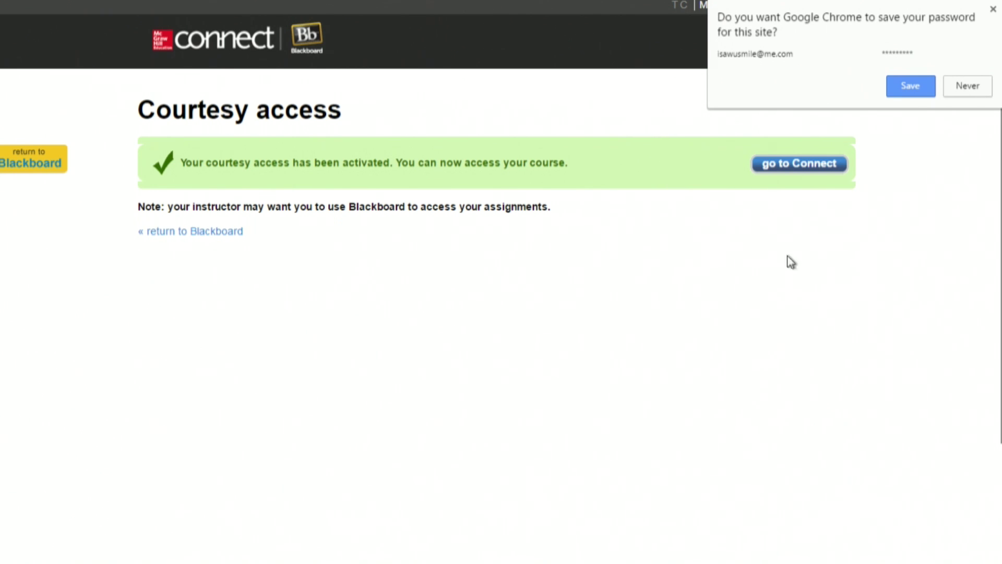
Enter the Connect course, then return to the Chapter 1 module page in Blackboard.
left_click(811, 169)
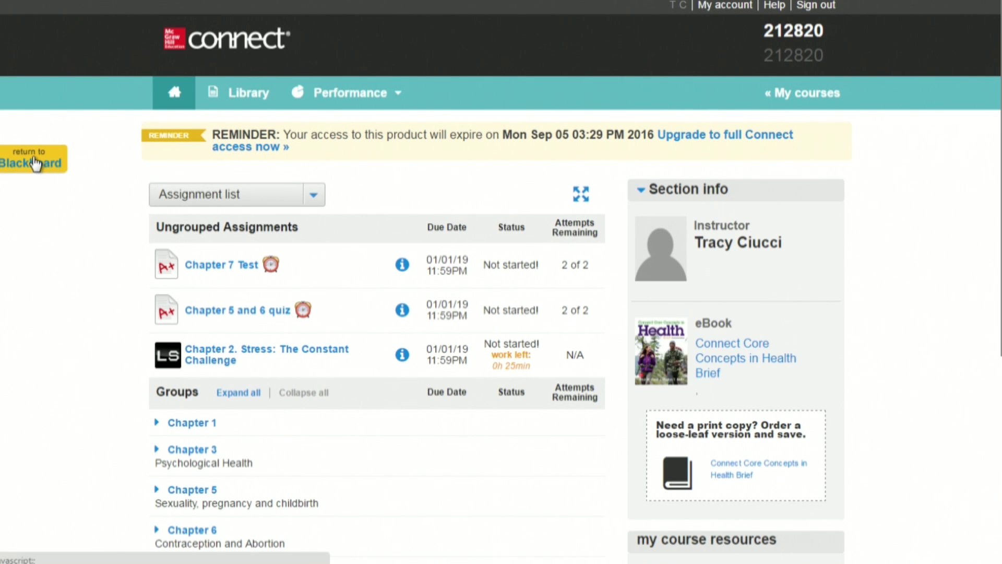
left_click(35, 164)
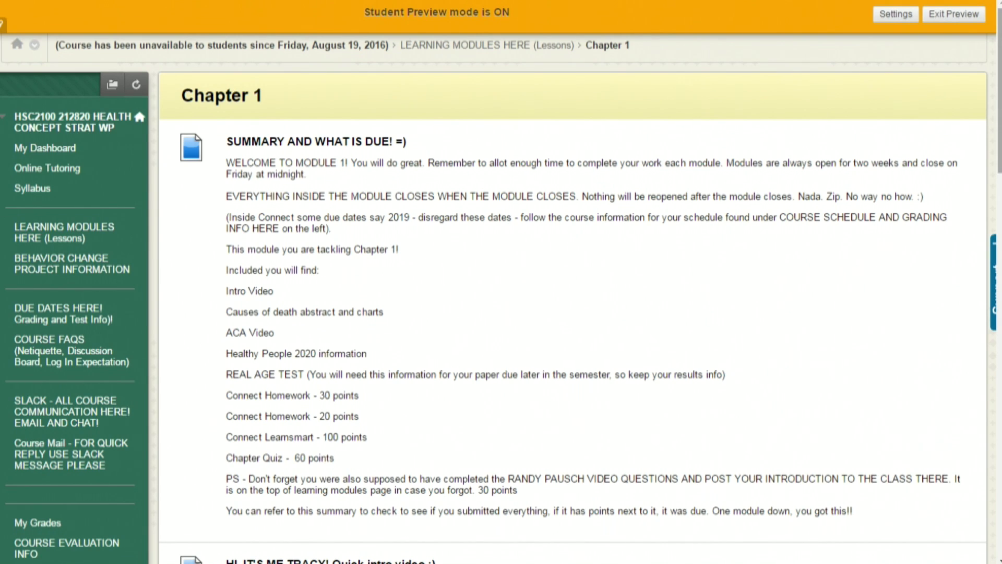
Open the Chapter 1 LearnSmart assignment again and start it to launch SmartBook.
scroll(1000, 89, "down", 20)
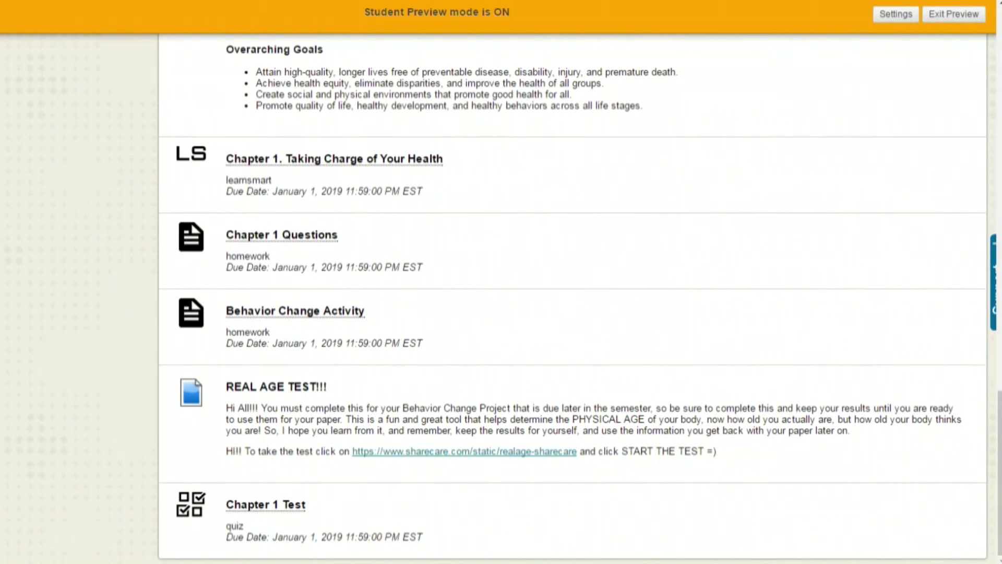
left_click(329, 158)
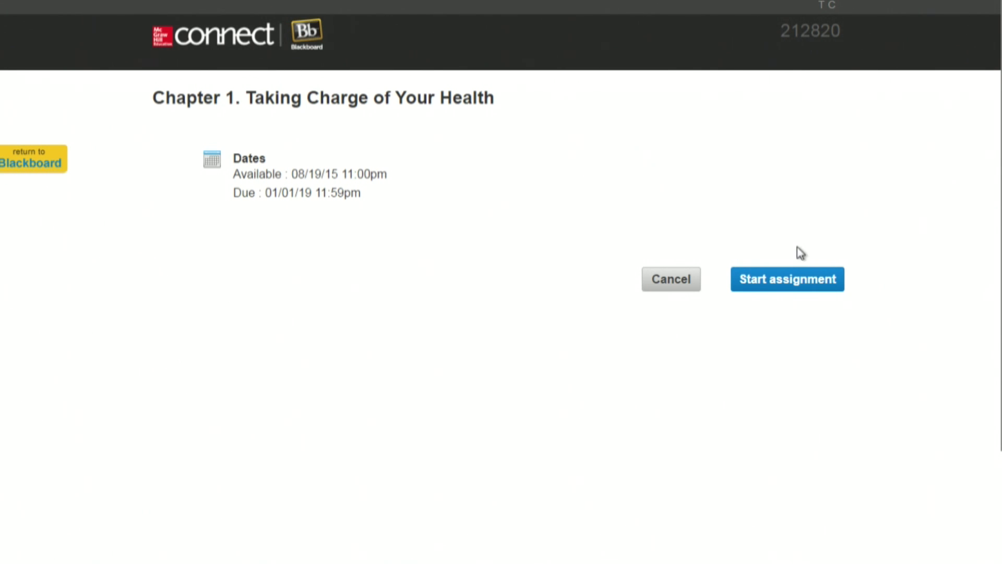
left_click(794, 280)
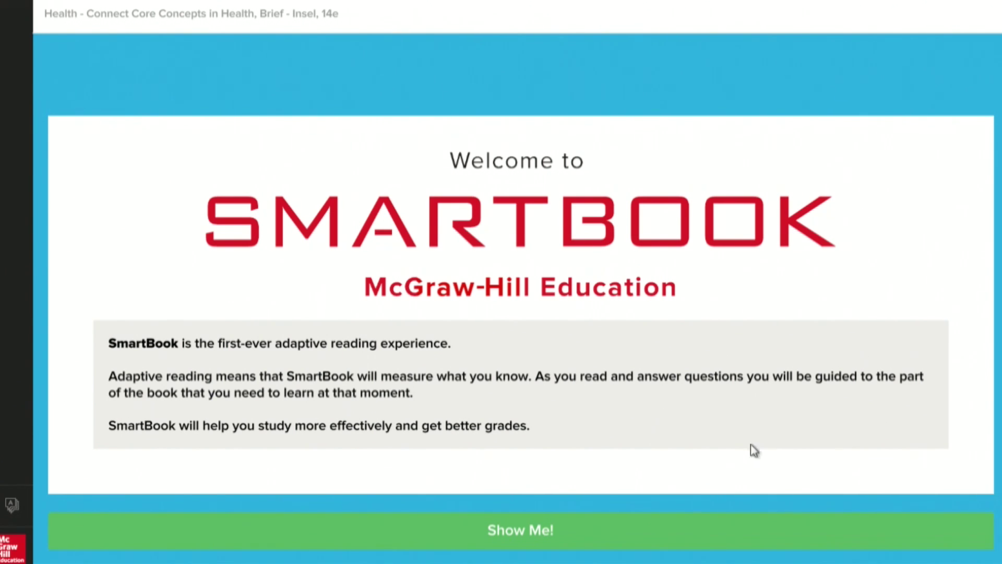
Go through every page of the SmartBook tutorial and exit it.
left_click(517, 536)
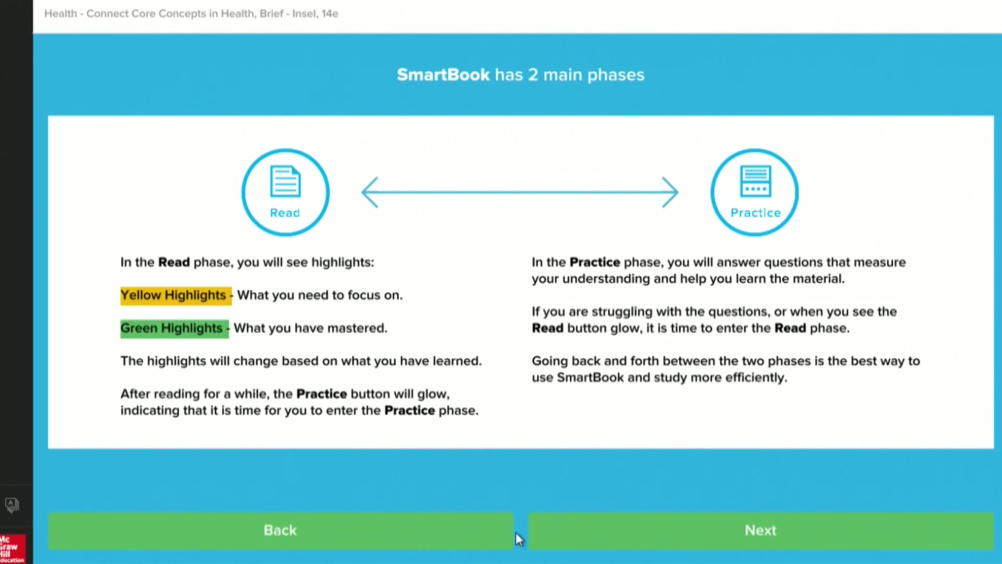
left_click(727, 528)
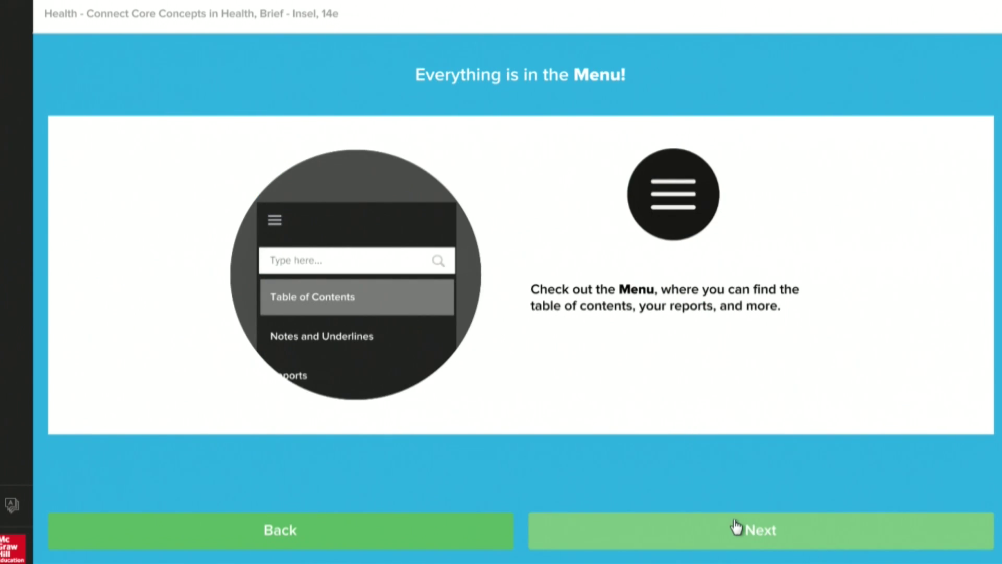
left_click(736, 527)
left_click(739, 526)
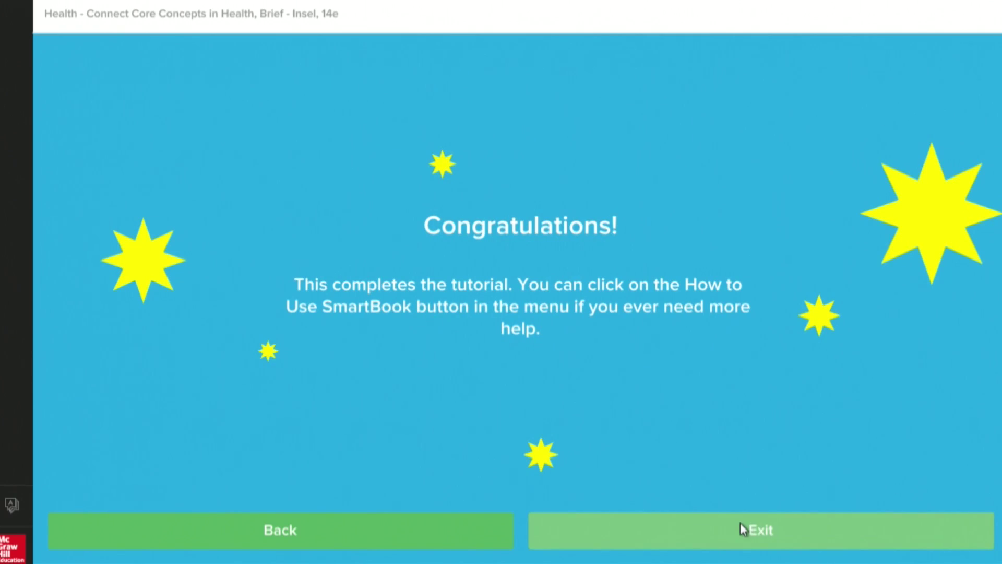
left_click(740, 522)
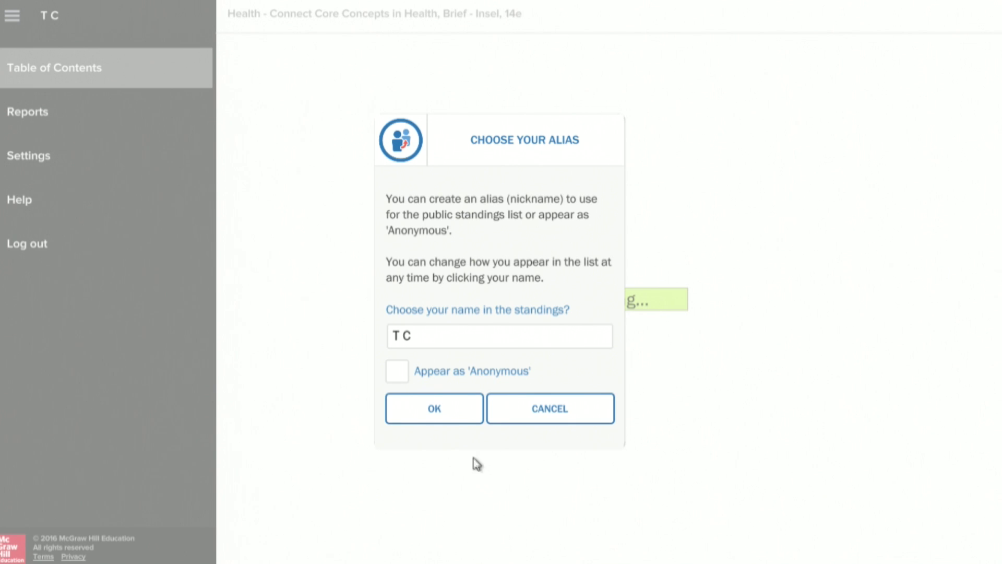
Choose to appear as Anonymous in the standings and confirm the alias.
left_click(443, 409)
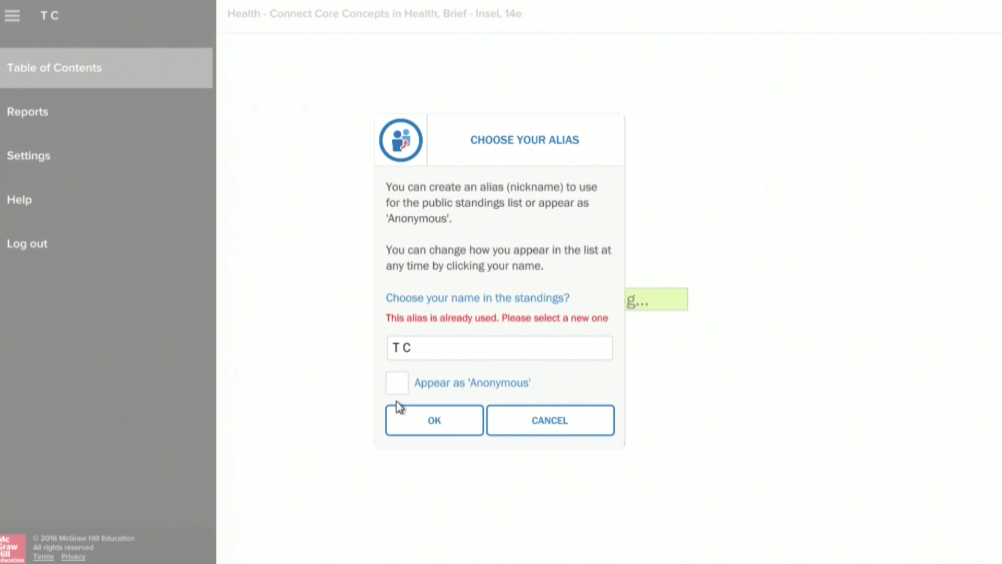
left_click(397, 383)
left_click(425, 426)
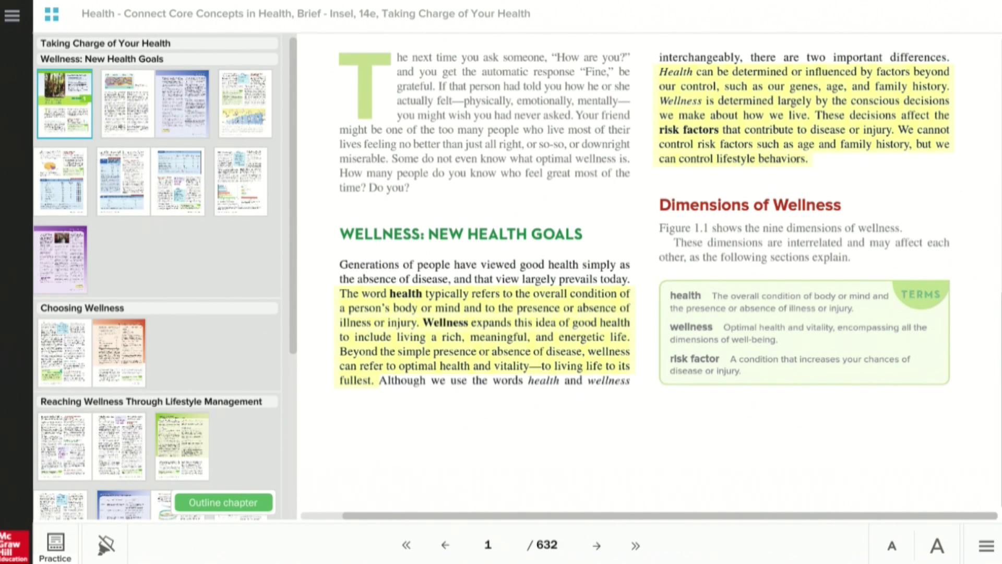
scroll(991, 256, "up", 8)
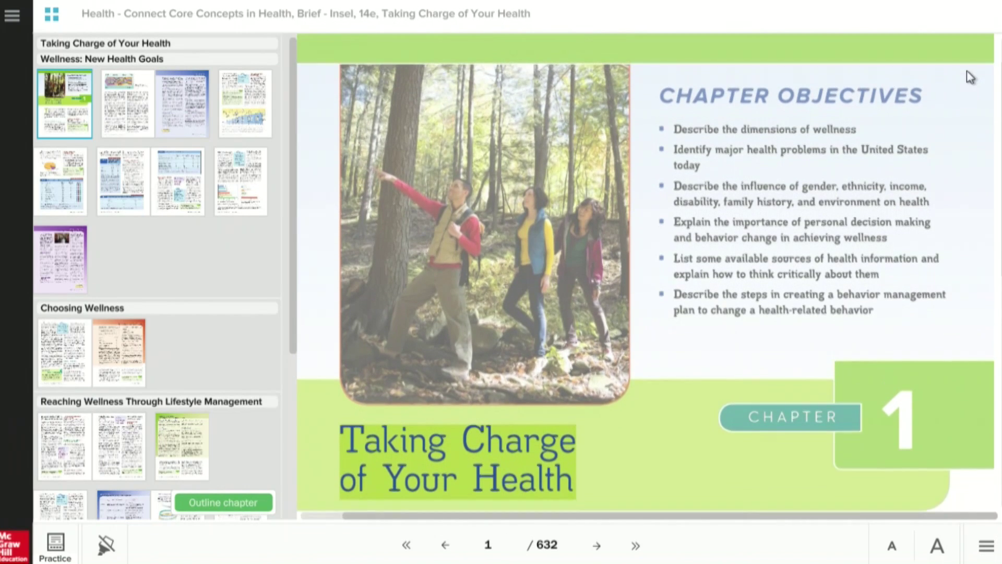
From the top of Chapter 1, switch into Practice mode.
scroll(973, 62, "up", 2)
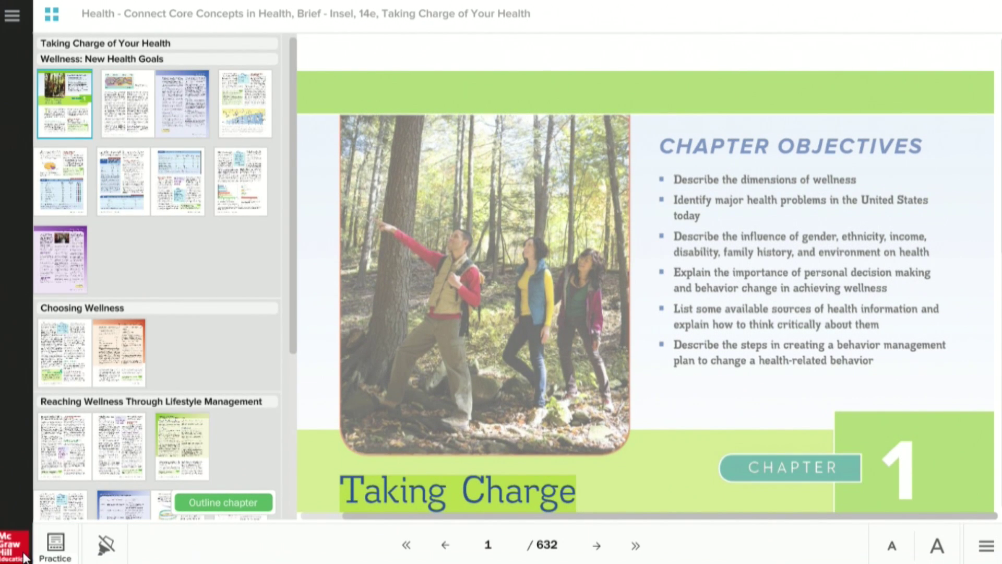
left_click(50, 542)
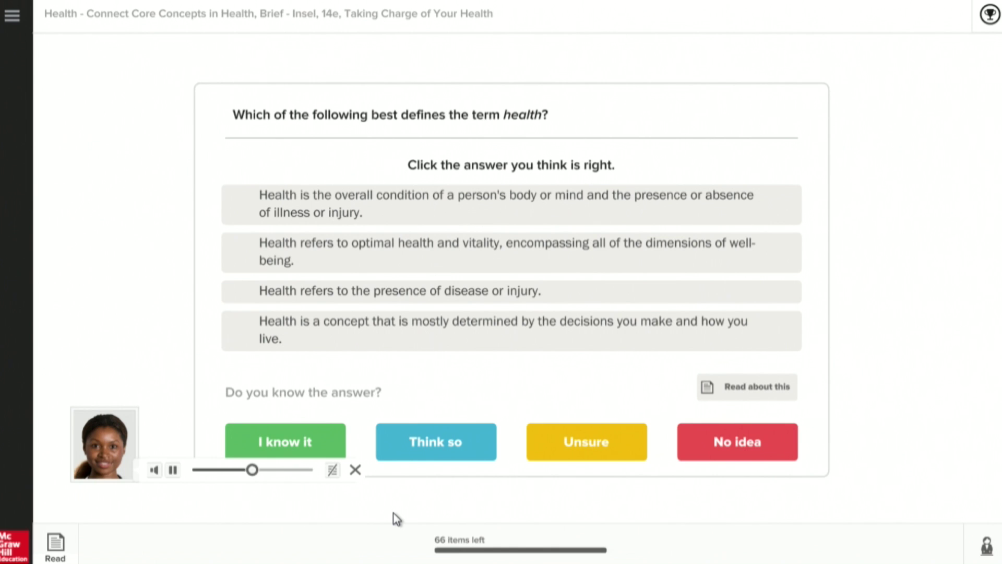
Answer the health question with 'decisions and lifestyle' as I know it, then review its book passage.
left_click(352, 322)
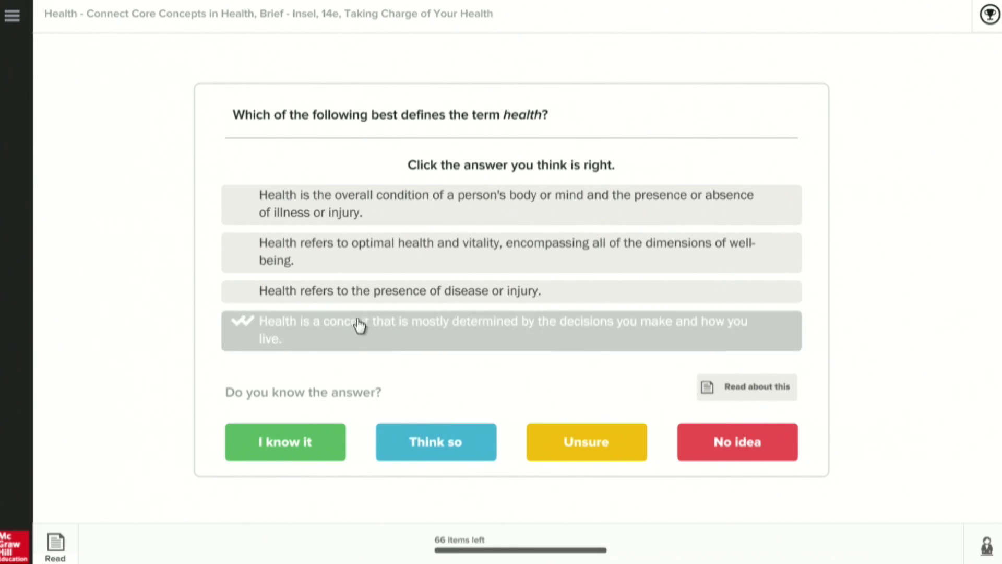
left_click(298, 444)
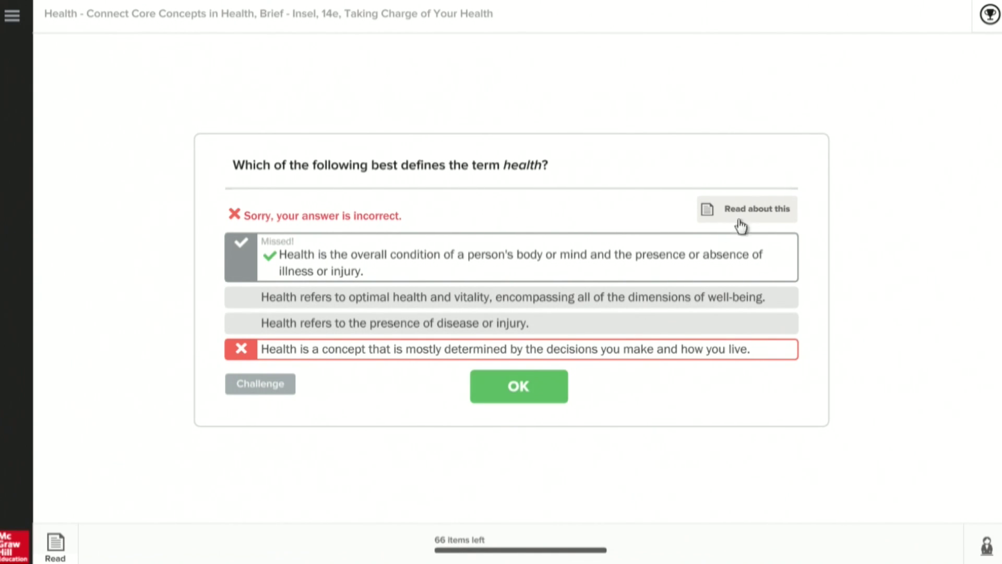
left_click(751, 209)
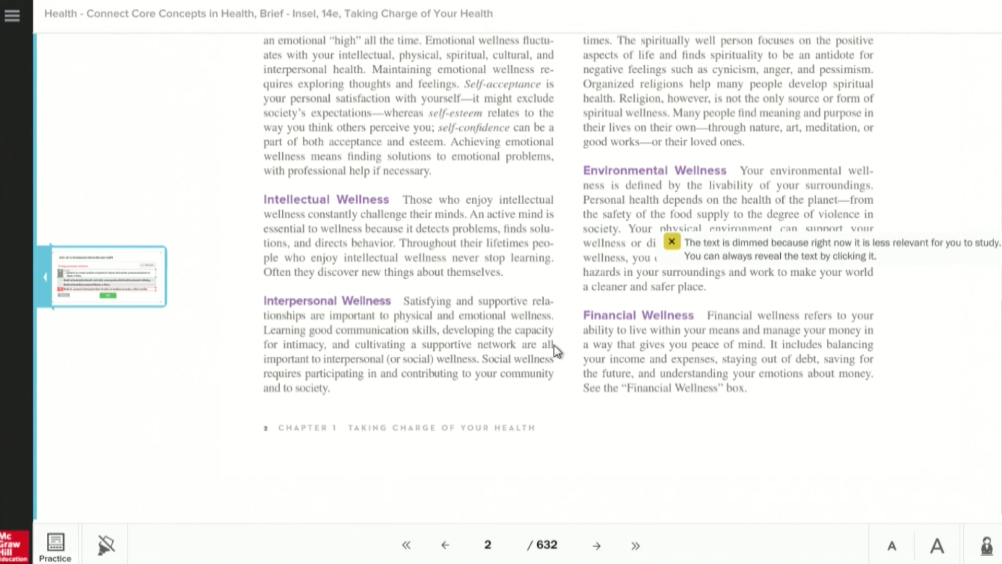
left_click(107, 278)
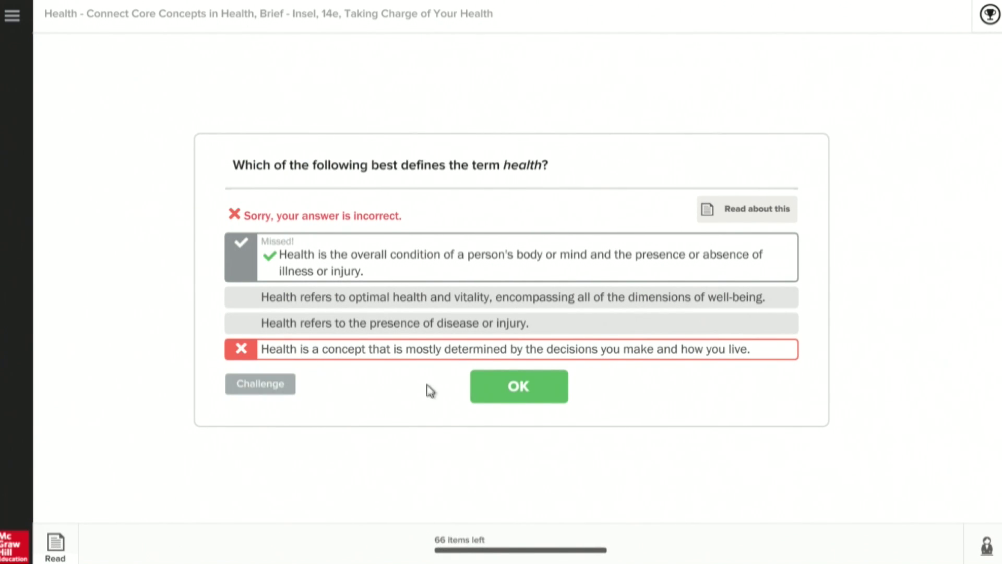
Answer the next question with 'wellness and disease' as I know it, then return to reading.
left_click(519, 387)
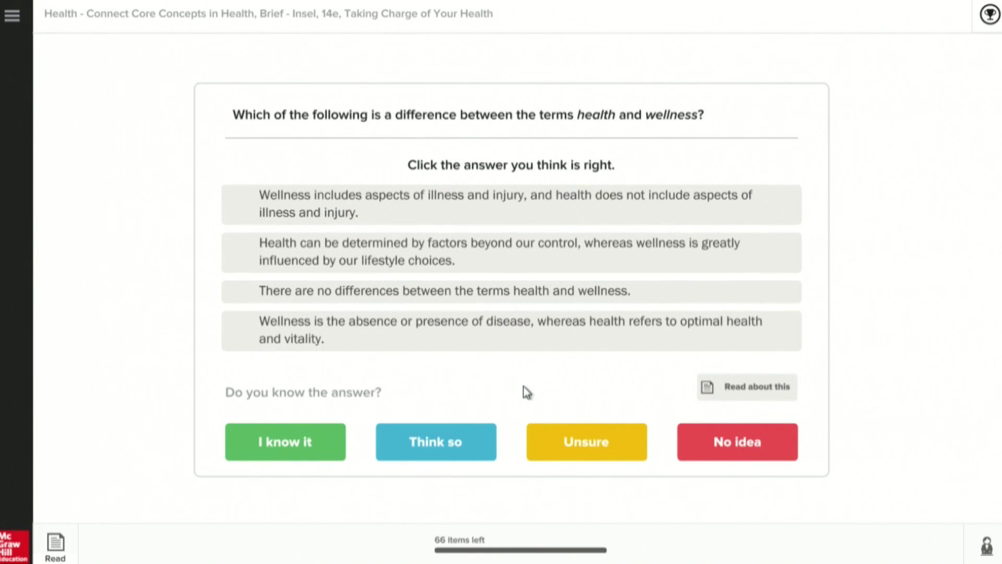
left_click(424, 334)
left_click(278, 445)
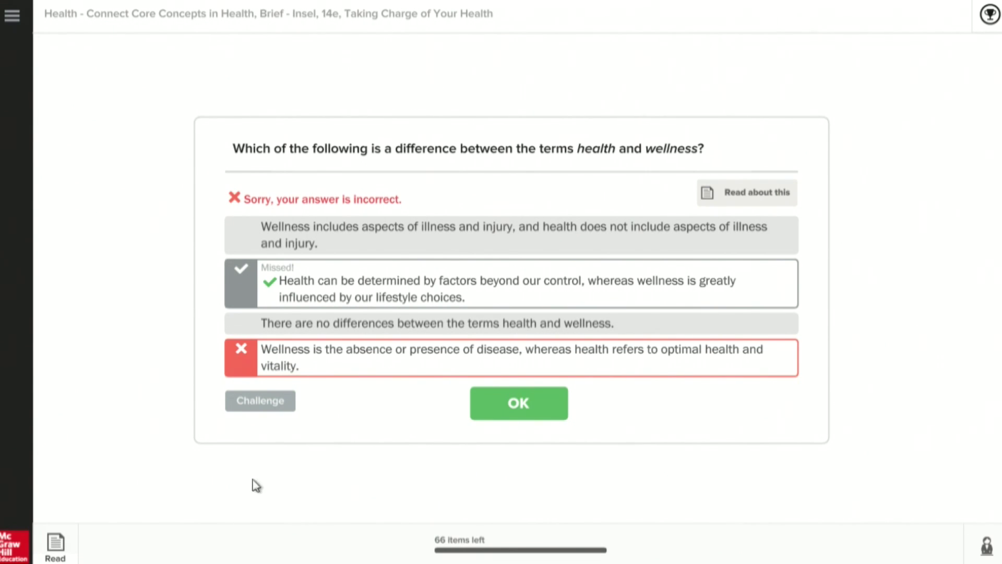
left_click(57, 546)
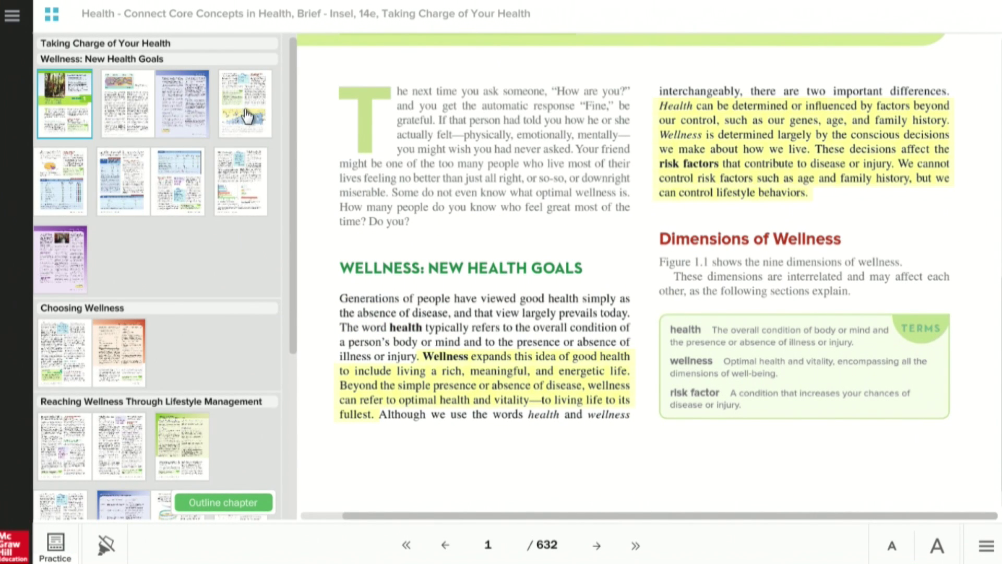
Open the SmartBook navigation menu from the Chapter 1 reader to begin leaving the book.
left_click(14, 18)
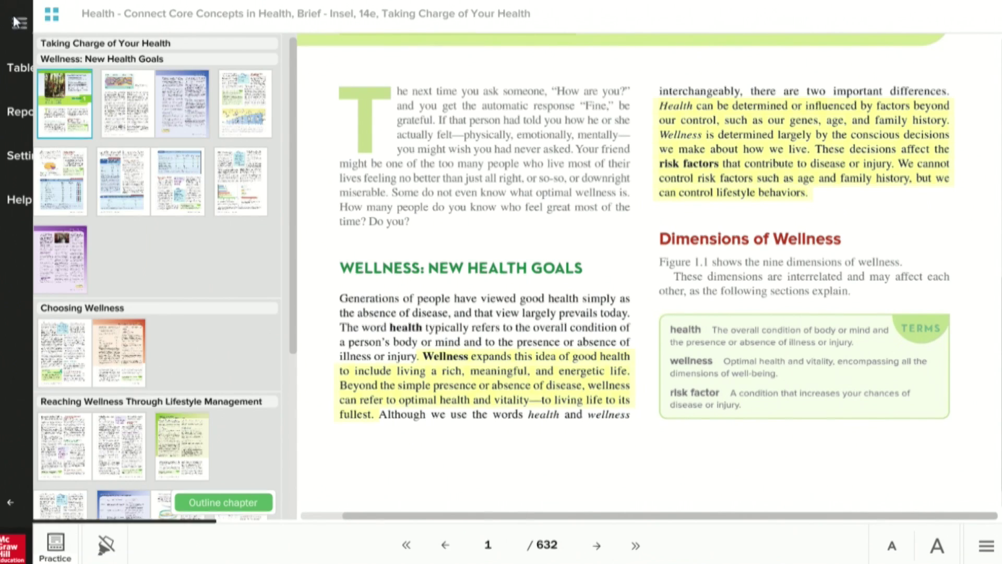